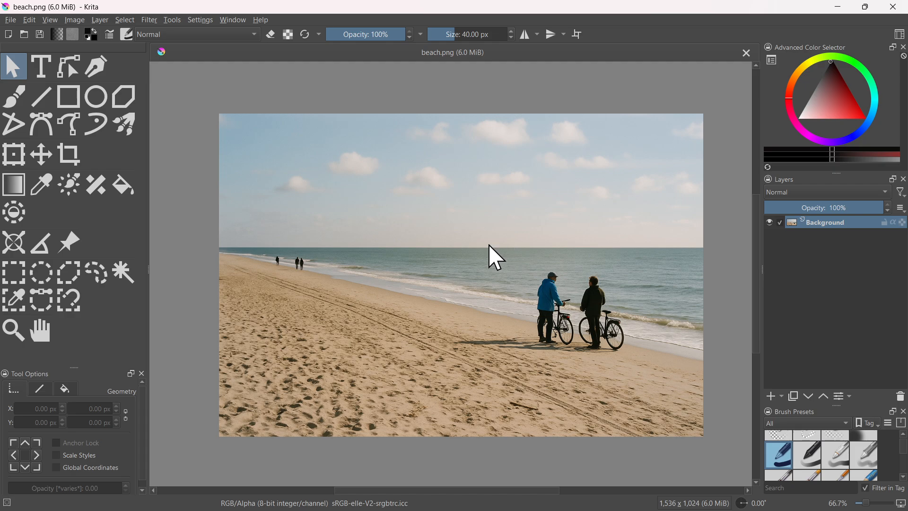
scroll(510, 312, up, 1)
drag(542, 311, 519, 303)
scroll(519, 303, down, 1)
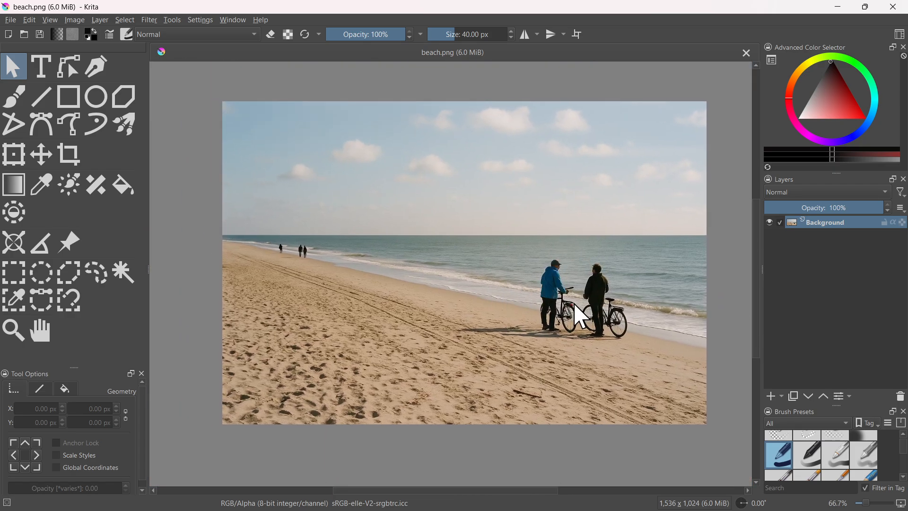
scroll(590, 333, up, 1)
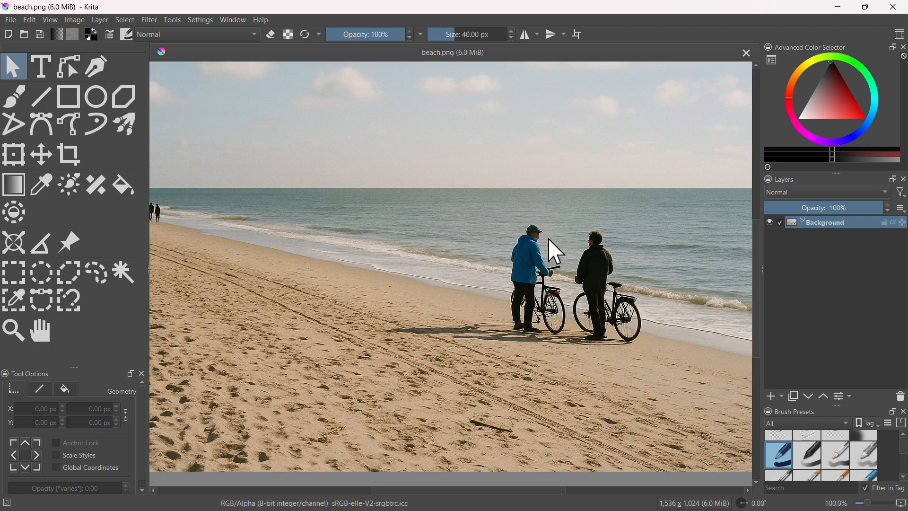
scroll(529, 292, up, 2)
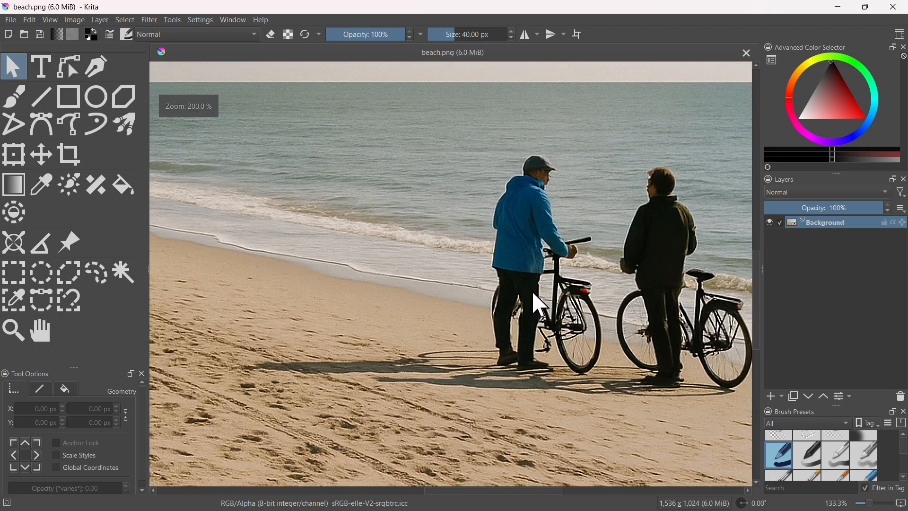
scroll(525, 275, down, 1)
drag(515, 280, 502, 308)
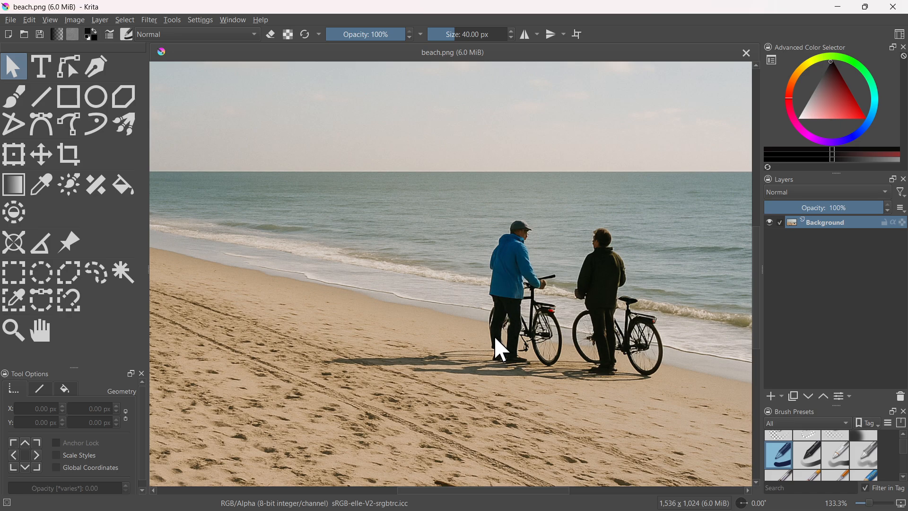
Set up the freehand brush with a bright green colour and a brush size of 14.55 px
click(15, 96)
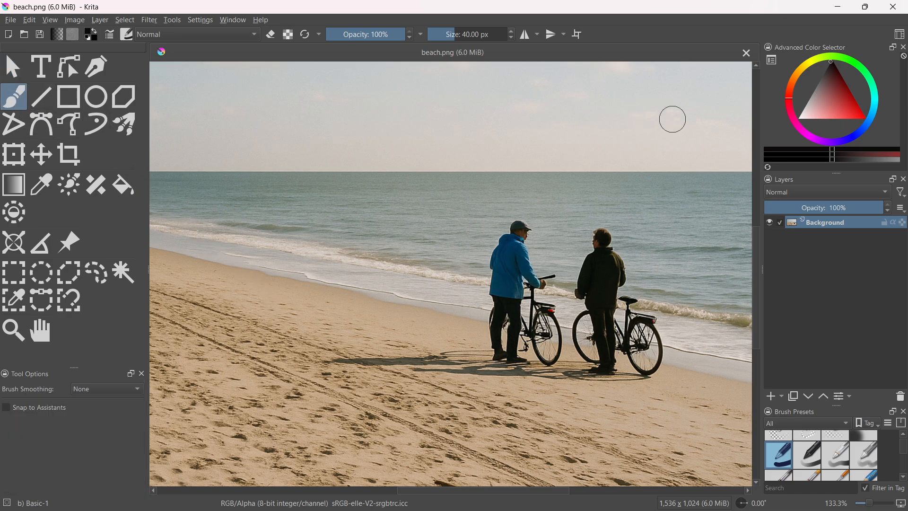
drag(835, 110, 867, 122)
click(868, 118)
click(841, 107)
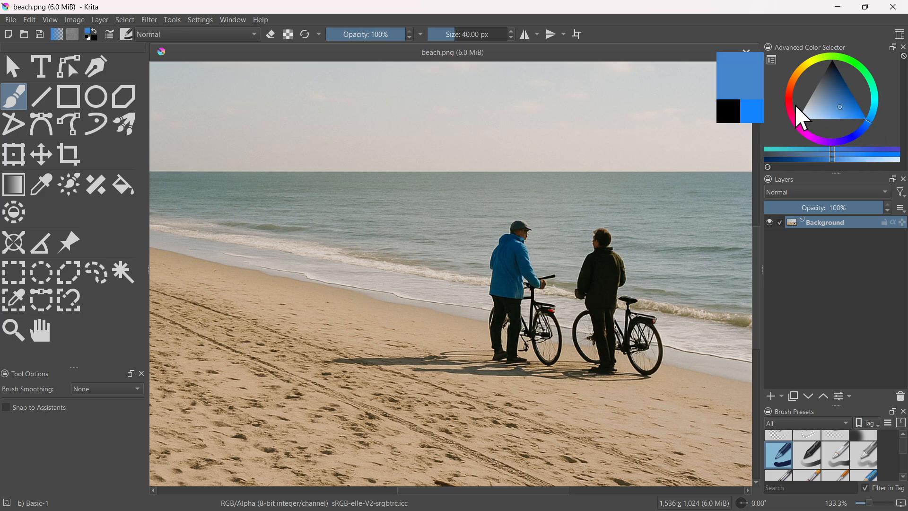
drag(790, 104, 791, 84)
click(849, 59)
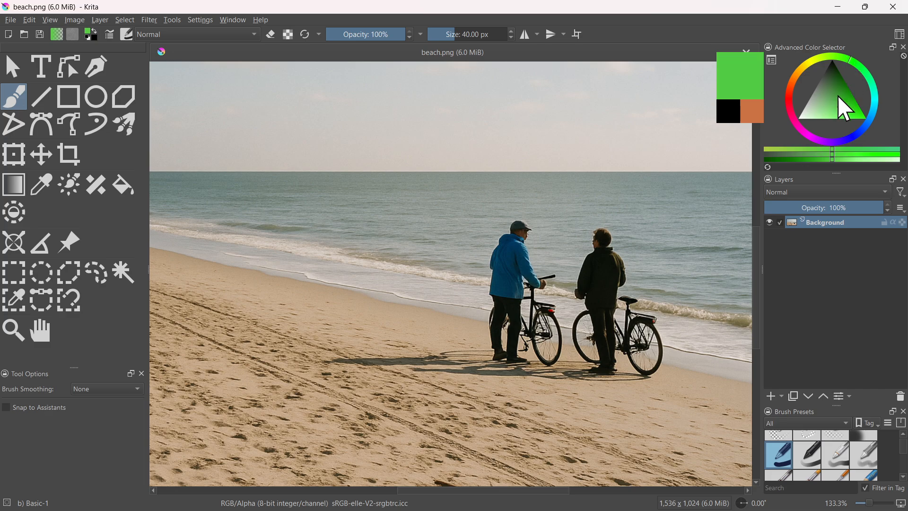
drag(845, 109, 859, 119)
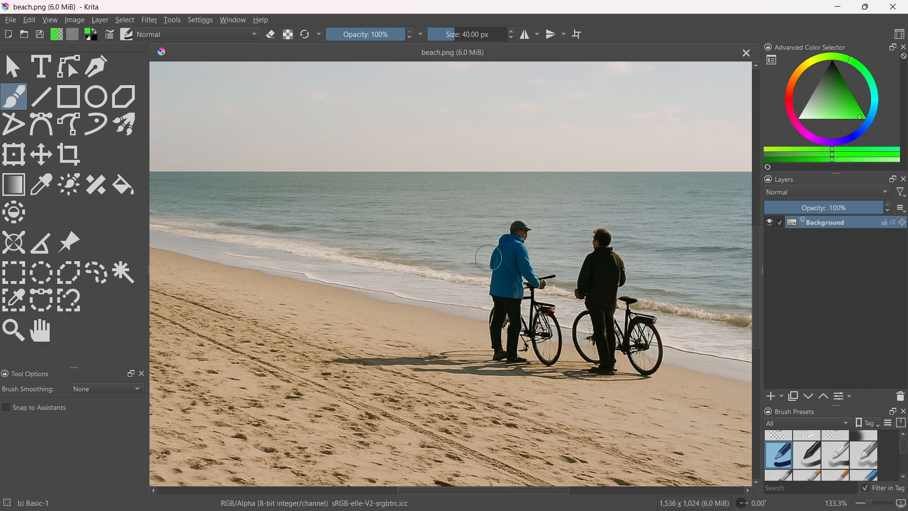
click(452, 35)
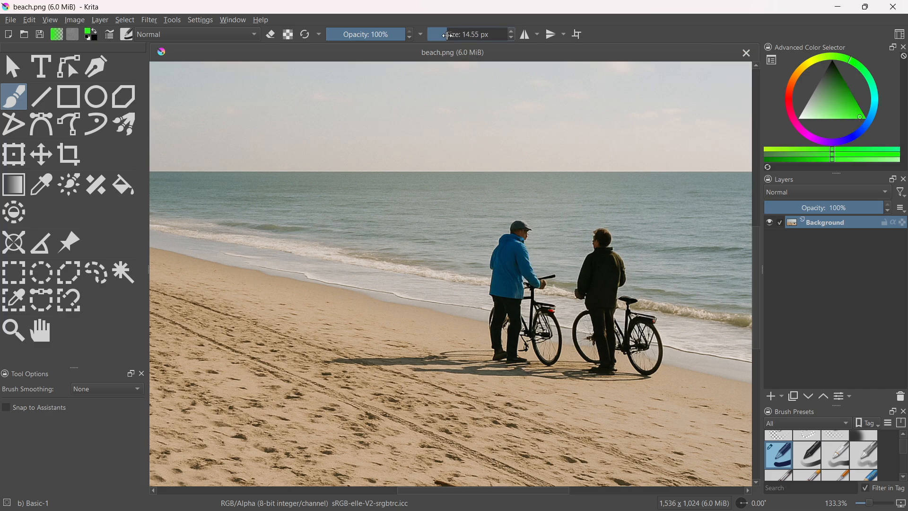
Try to paint the man in the blue jacket green freehand without a selection, and undo the strokes
mouse_move(501, 297)
mouse_down()
mouse_move(503, 243)
mouse_move(527, 228)
mouse_move(513, 237)
mouse_move(552, 311)
mouse_move(531, 289)
mouse_move(520, 294)
mouse_move(511, 421)
mouse_move(509, 357)
mouse_move(496, 325)
mouse_up()
scroll(525, 227, up, 1)
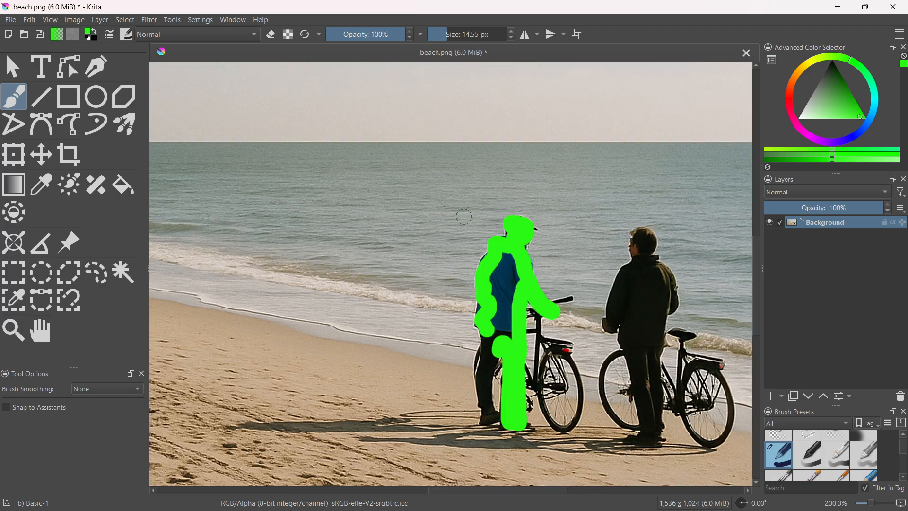
key(ctrl+z)
key(ctrl+z)
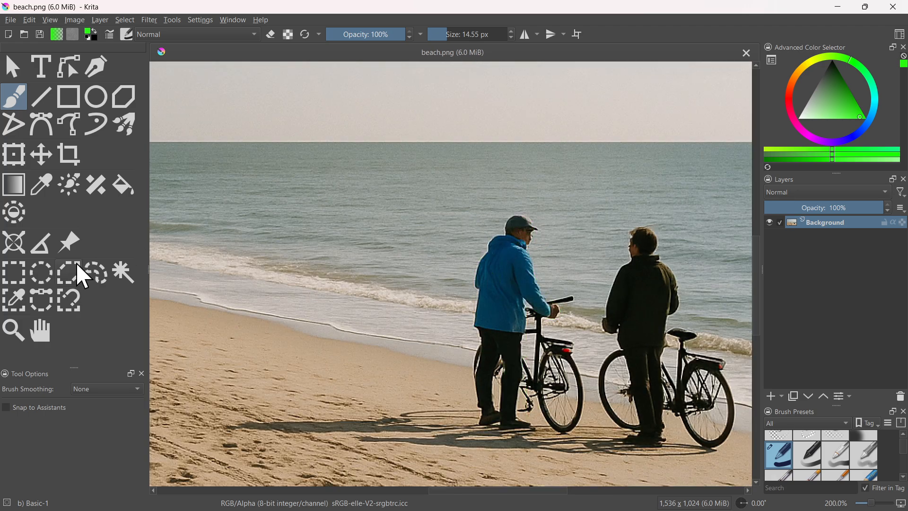
Start a polygonal selection of the man in the blue jacket, tracing from the jacket's rear hem up his back to the hood
click(14, 66)
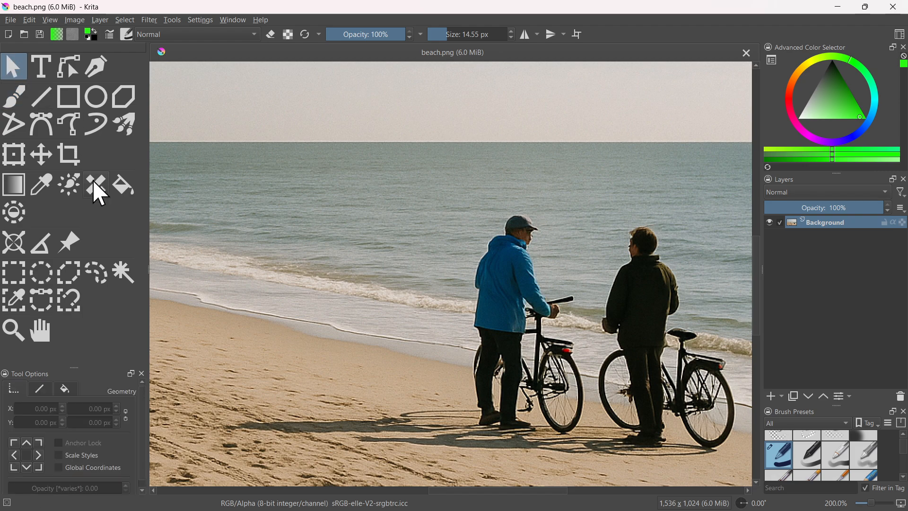
click(70, 265)
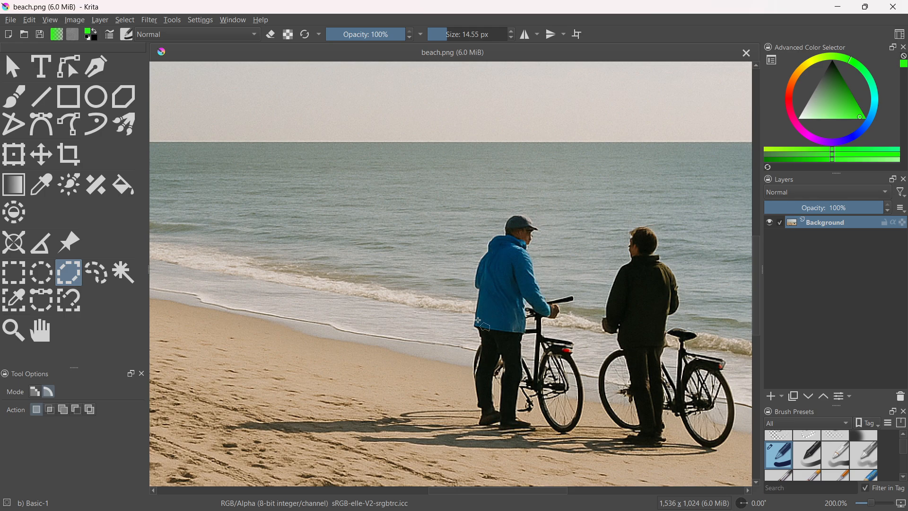
scroll(503, 390, up, 2)
scroll(454, 331, up, 2)
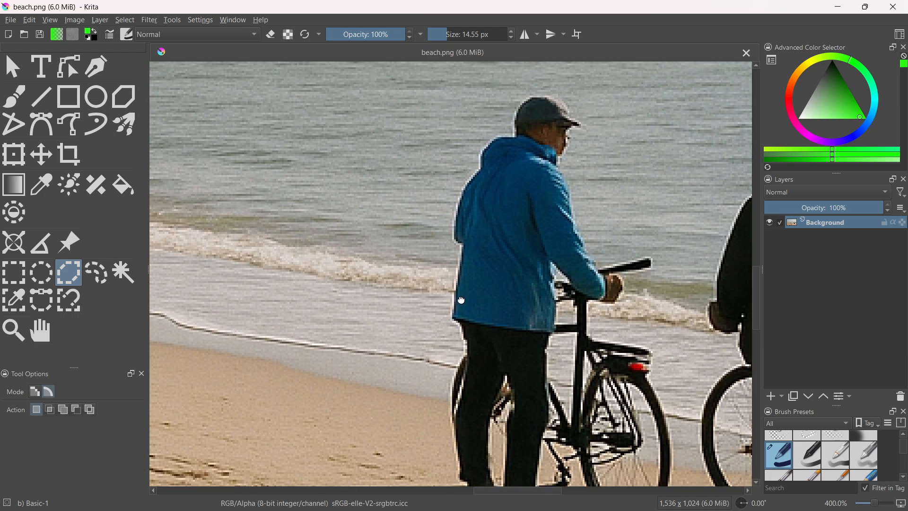
scroll(451, 326, up, 2)
click(453, 329)
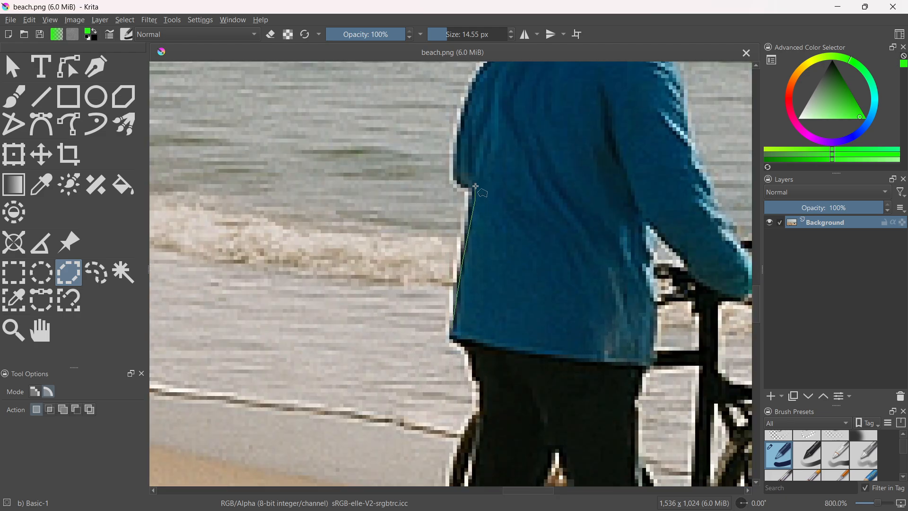
click(475, 186)
click(456, 181)
drag(457, 153, 436, 286)
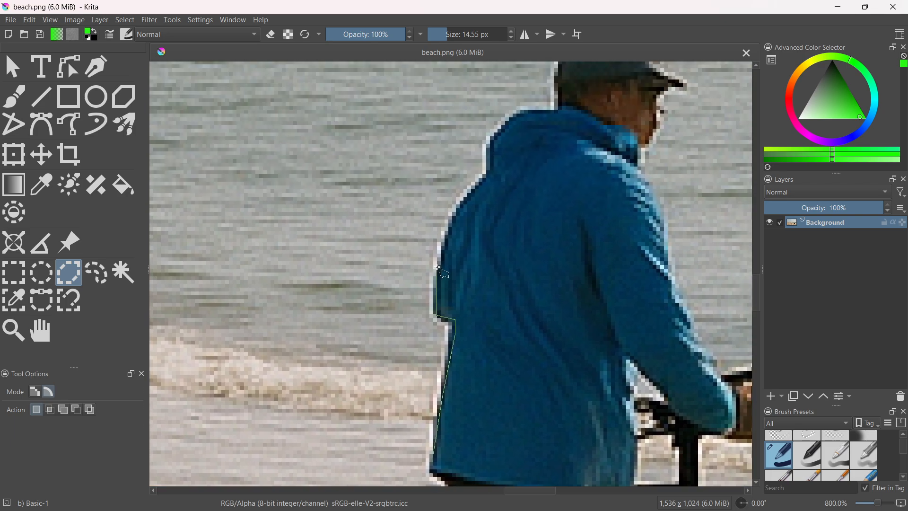
click(437, 267)
click(487, 178)
drag(494, 163, 482, 262)
click(479, 238)
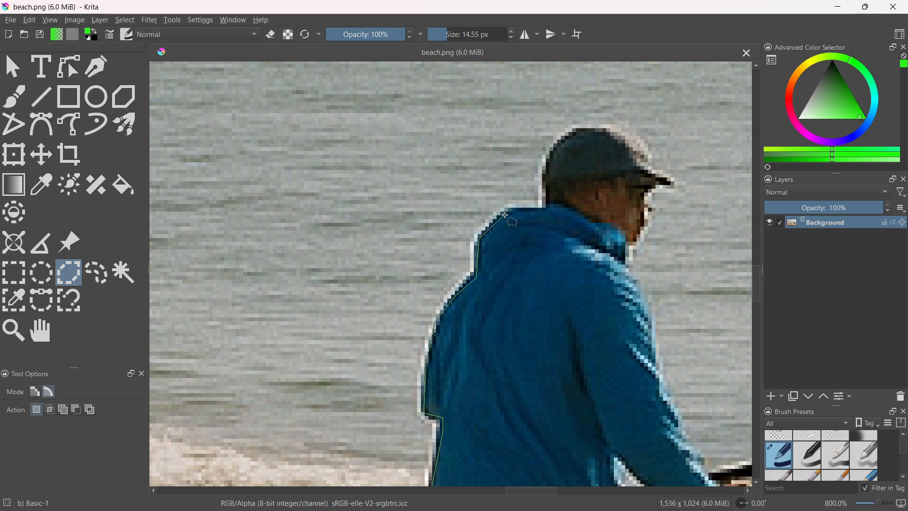
Continue the polygonal selection around the man's cap and face down to the jacket collar
click(546, 209)
click(568, 137)
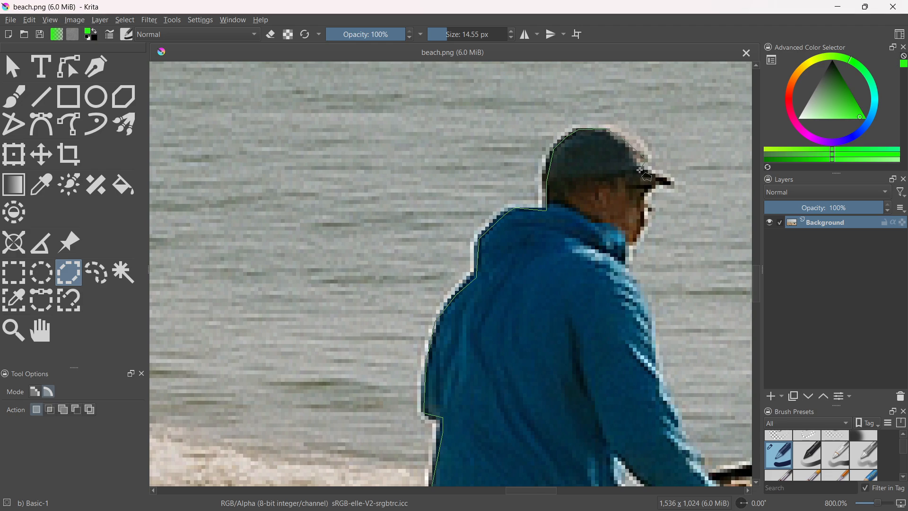
click(674, 182)
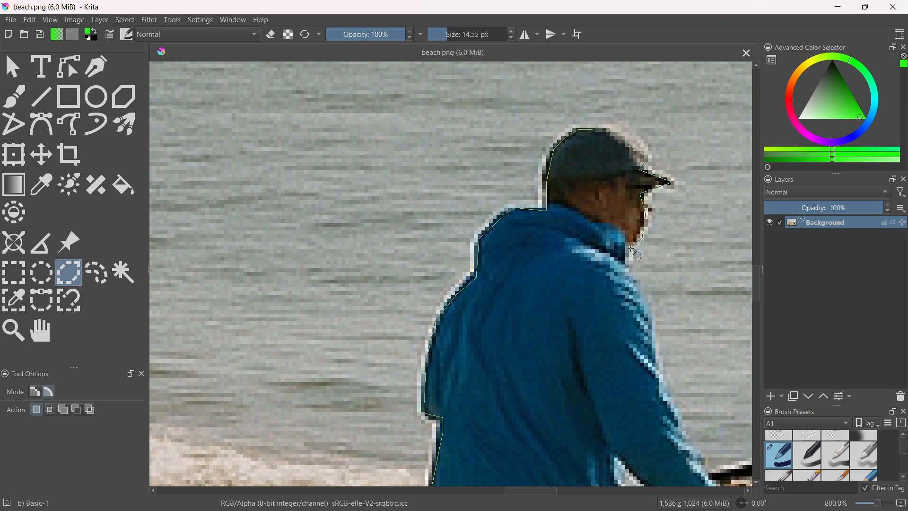
click(628, 272)
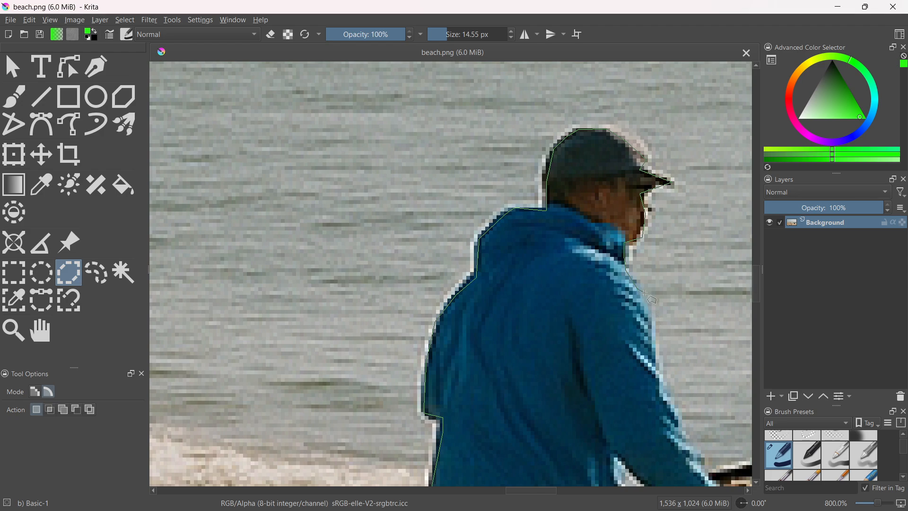
Trace the polygonal selection down the outside of the man's sleeve and around his hand to the sleeve's underside
drag(647, 324, 610, 246)
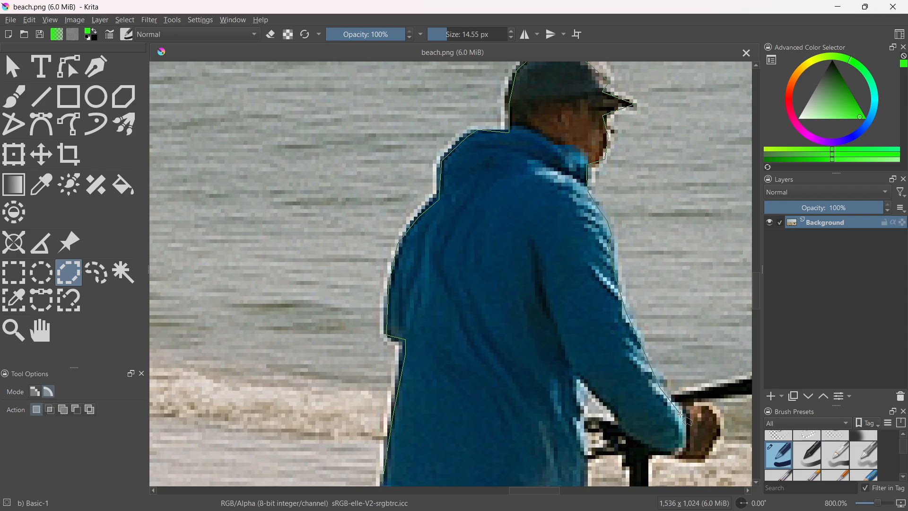
click(680, 413)
drag(680, 414, 597, 324)
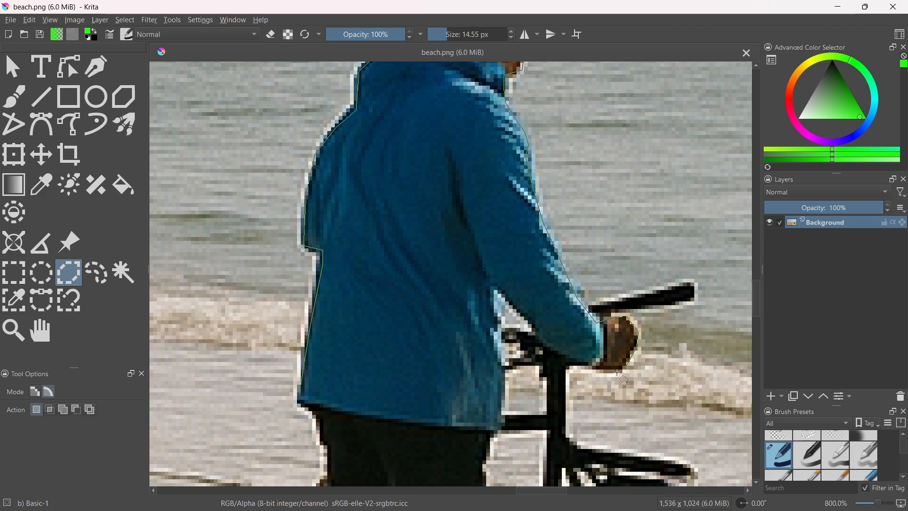
click(594, 369)
Trace the polygonal selection down the jacket's front edge and around both trouser legs and shoes
drag(502, 422, 493, 290)
click(476, 319)
click(469, 347)
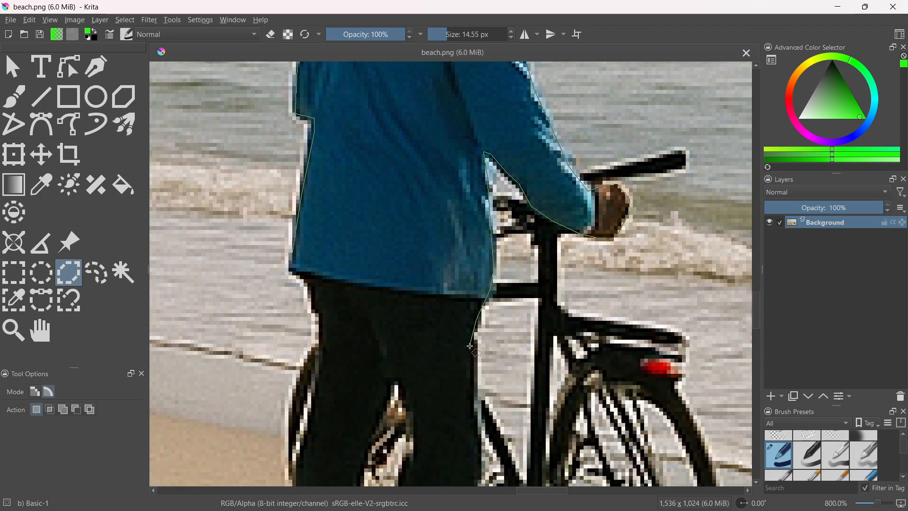
drag(486, 407, 484, 287)
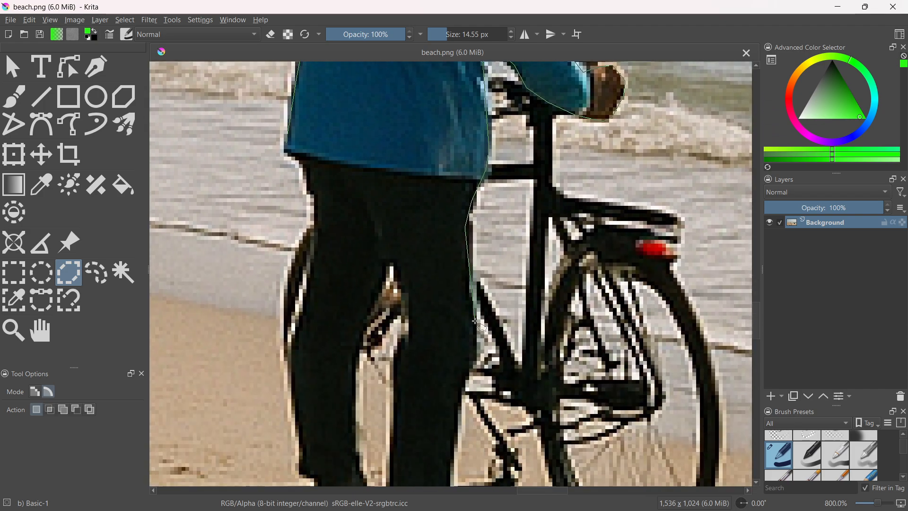
drag(468, 378, 465, 289)
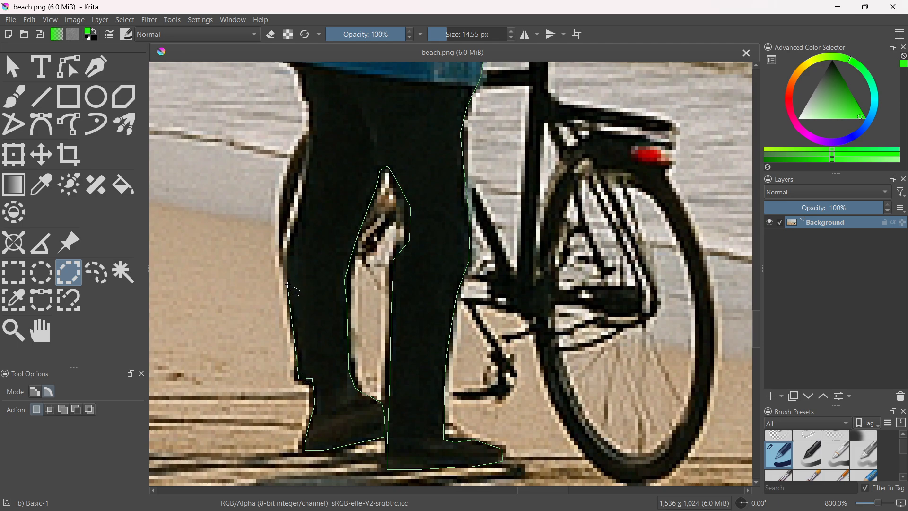
Trace the polygonal selection up the back of the rear leg and close it at the jacket hem's starting point
click(280, 241)
click(283, 195)
mouse_move(290, 170)
mouse_down()
mouse_move(322, 268)
mouse_move(311, 325)
mouse_up()
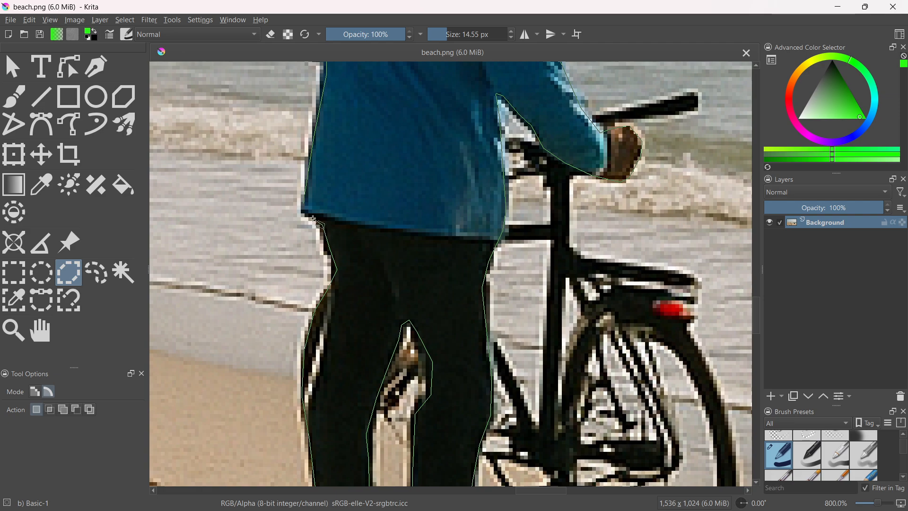
scroll(308, 216, up, 1)
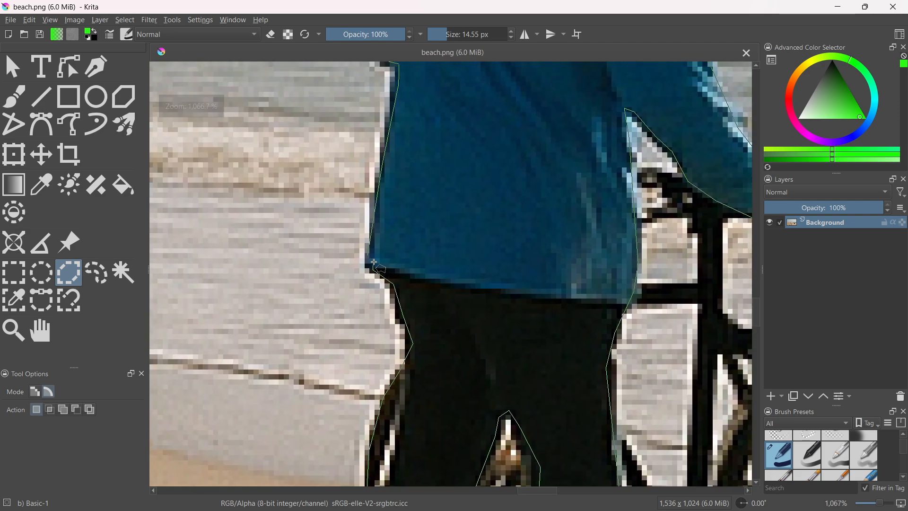
click(368, 255)
Fill the whole selected figure of the man in the blue jacket with bright green brush strokes
scroll(478, 305, down, 4)
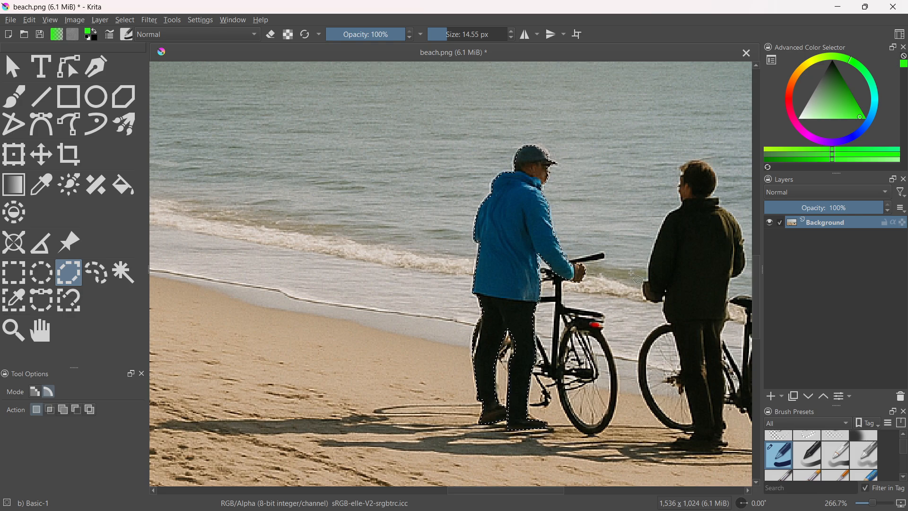
scroll(581, 221, down, 1)
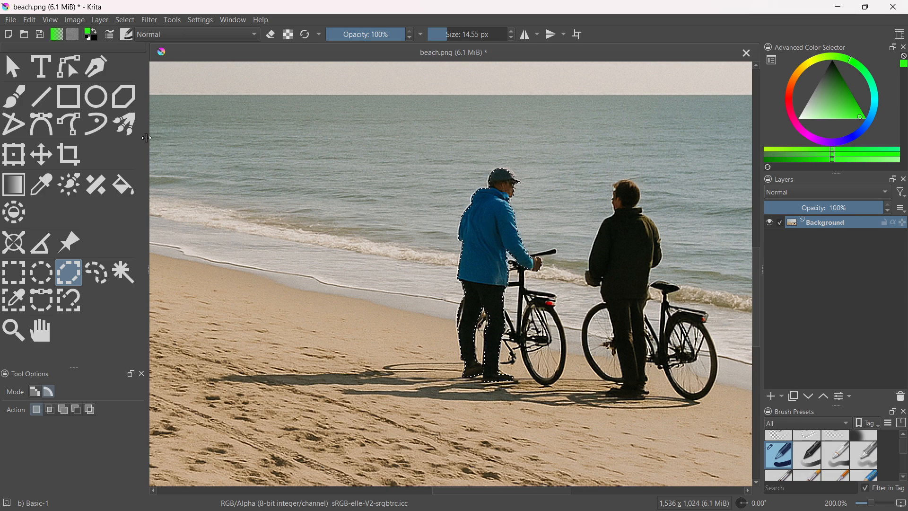
click(20, 98)
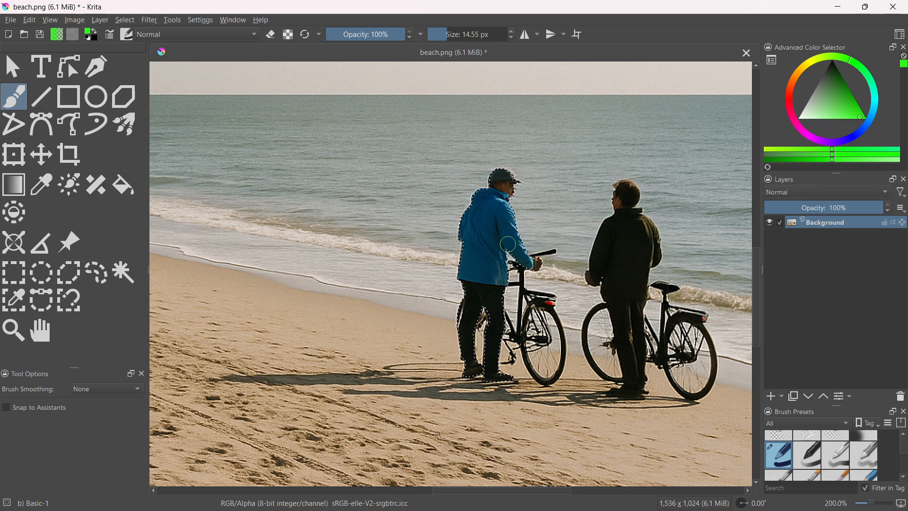
drag(514, 254, 522, 261)
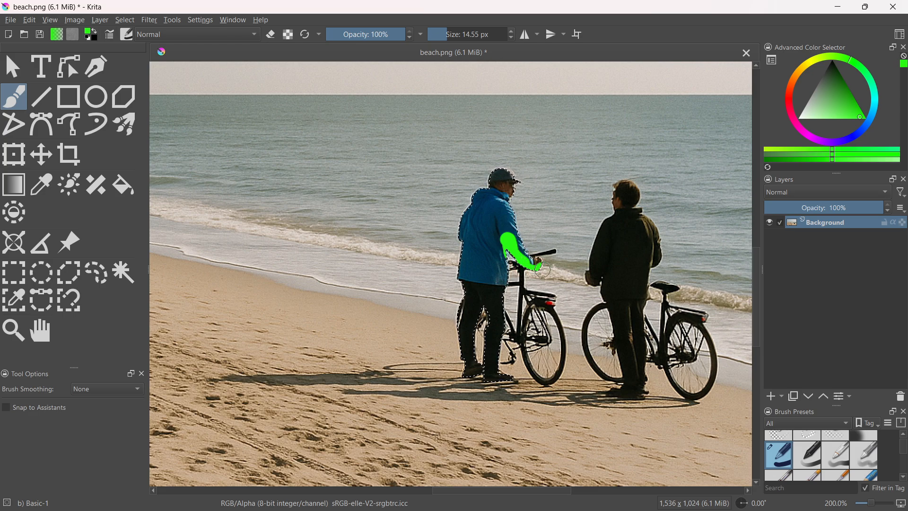
scroll(530, 254, up, 2)
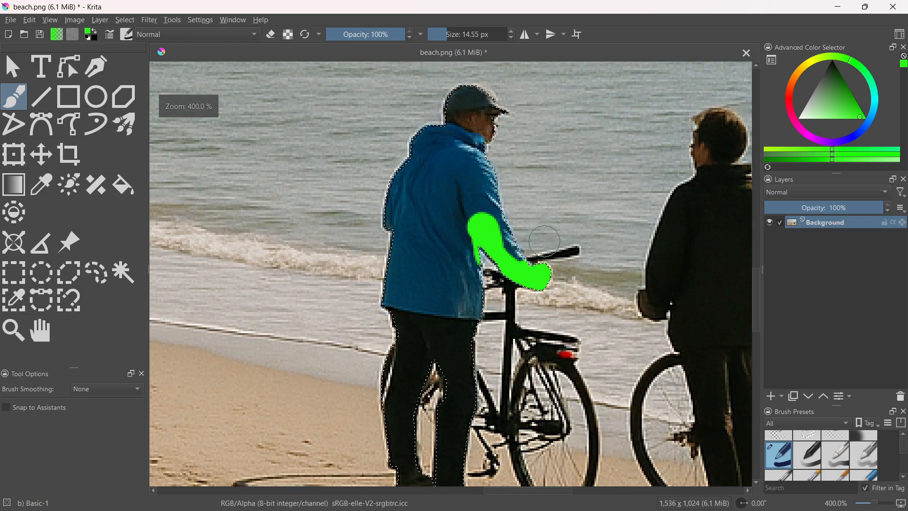
drag(551, 255, 552, 277)
mouse_move(473, 288)
mouse_down()
mouse_move(444, 290)
mouse_move(530, 245)
mouse_move(421, 258)
mouse_move(366, 251)
mouse_move(373, 237)
mouse_move(513, 214)
mouse_move(386, 208)
mouse_move(415, 189)
mouse_move(502, 185)
mouse_move(413, 156)
mouse_move(483, 145)
mouse_move(476, 107)
mouse_move(465, 134)
mouse_move(473, 118)
mouse_move(486, 191)
mouse_move(449, 328)
mouse_move(453, 276)
mouse_move(400, 284)
mouse_move(385, 330)
mouse_move(383, 302)
mouse_move(470, 365)
mouse_move(437, 349)
mouse_move(366, 400)
mouse_move(388, 391)
mouse_move(390, 405)
mouse_move(411, 393)
mouse_move(421, 258)
mouse_move(399, 348)
mouse_move(432, 389)
mouse_move(463, 393)
mouse_move(431, 397)
mouse_move(406, 375)
mouse_move(484, 332)
mouse_move(498, 277)
mouse_move(457, 263)
mouse_move(498, 247)
mouse_up()
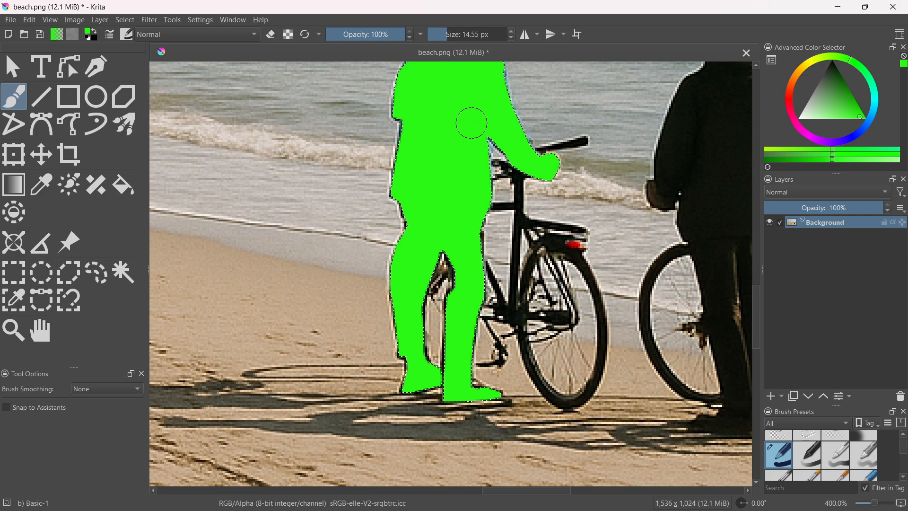
scroll(492, 157, down, 1)
drag(558, 153, 549, 242)
scroll(549, 243, down, 4)
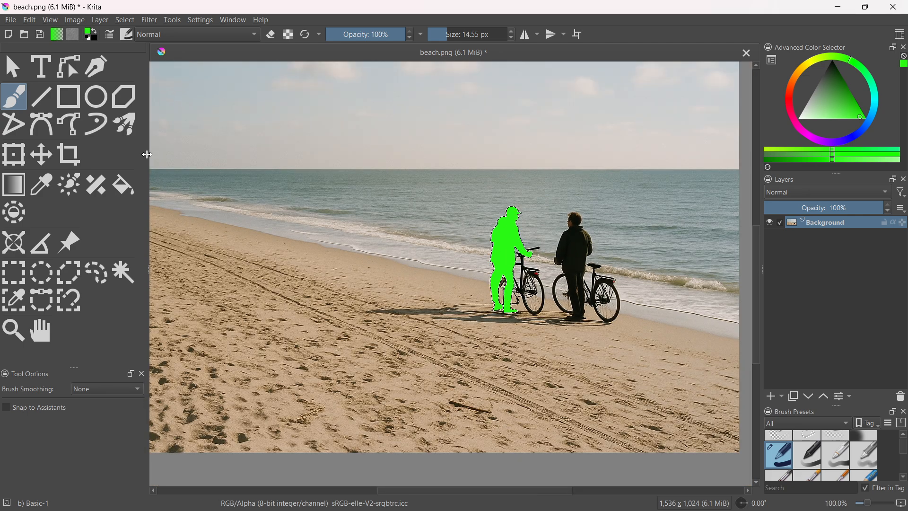
click(14, 66)
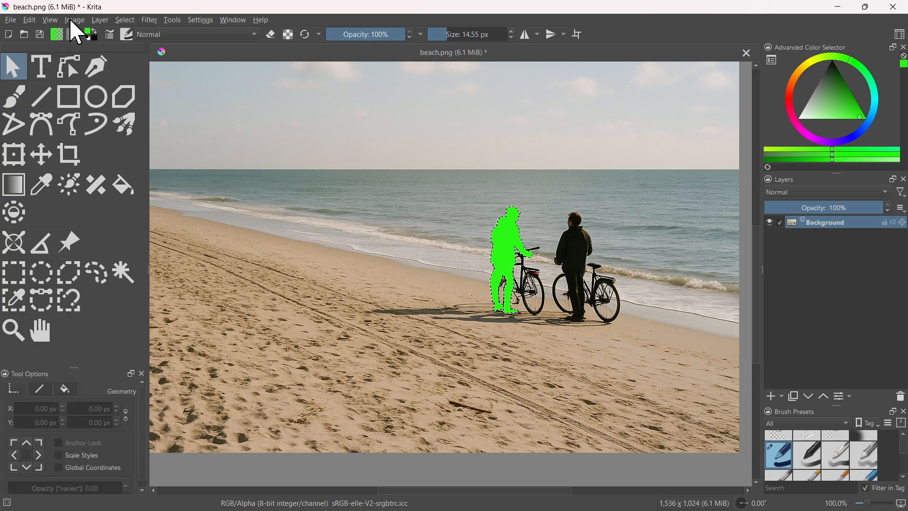
Deselect the outline around the green-painted figure
click(66, 19)
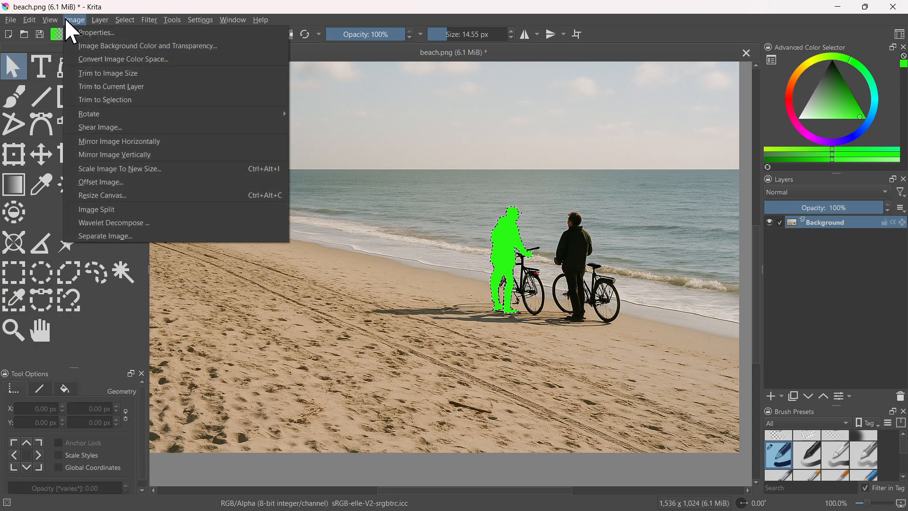
click(146, 47)
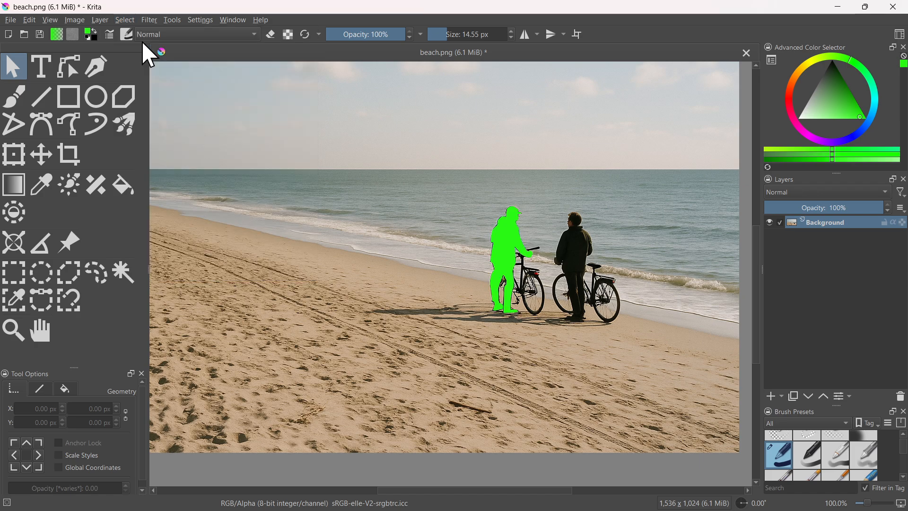
Examine the green-painted figure's edges up close and against the whole beach image
scroll(502, 223, down, 2)
scroll(529, 256, up, 1)
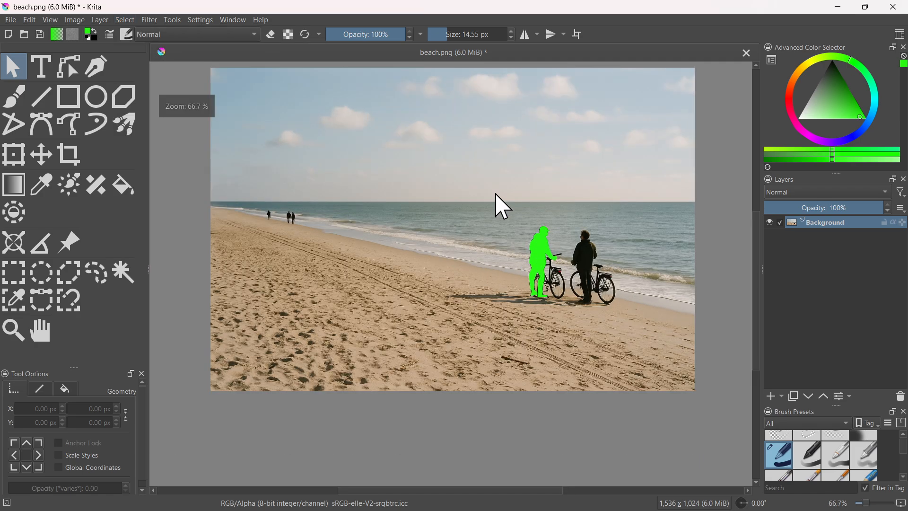
scroll(543, 290, up, 1)
scroll(550, 323, down, 1)
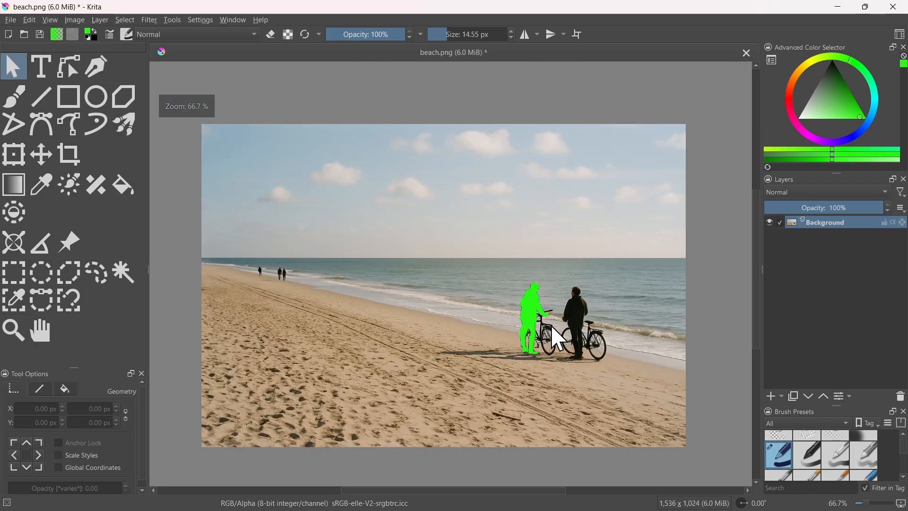
scroll(539, 321, up, 3)
scroll(528, 318, down, 1)
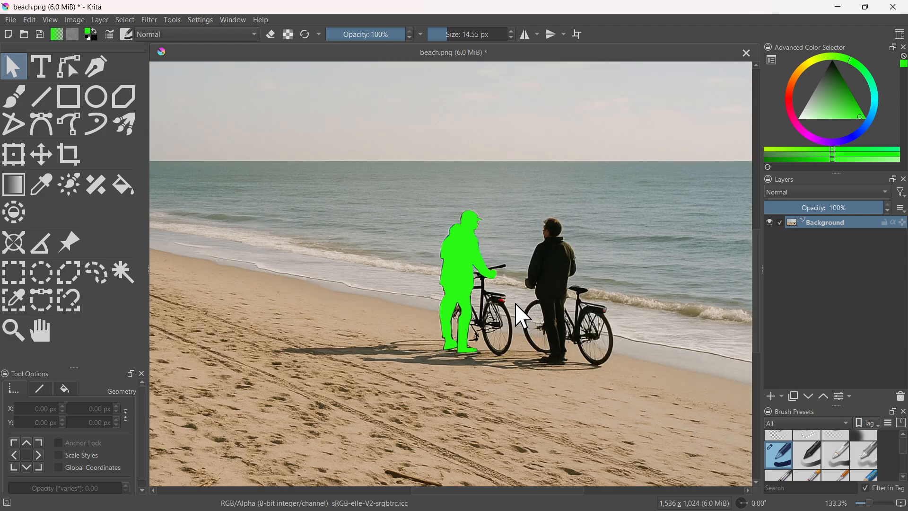
scroll(495, 305, down, 2)
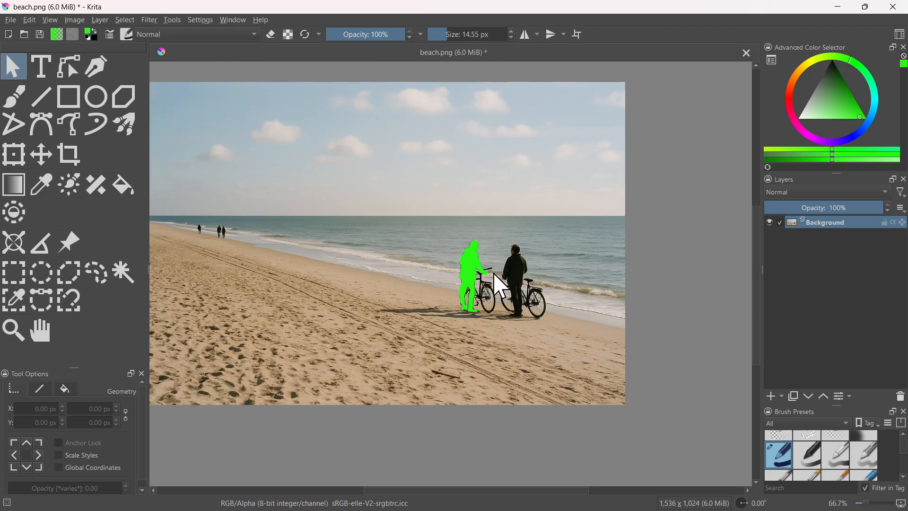
scroll(491, 286, up, 2)
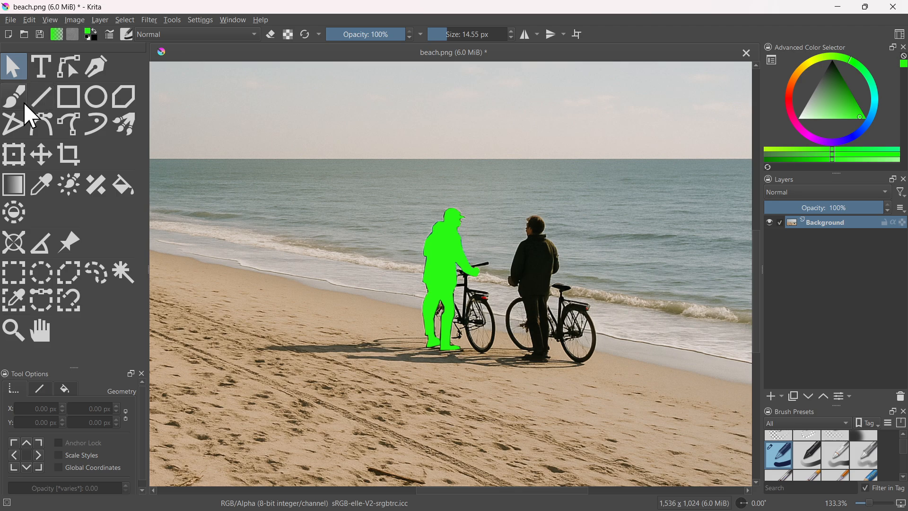